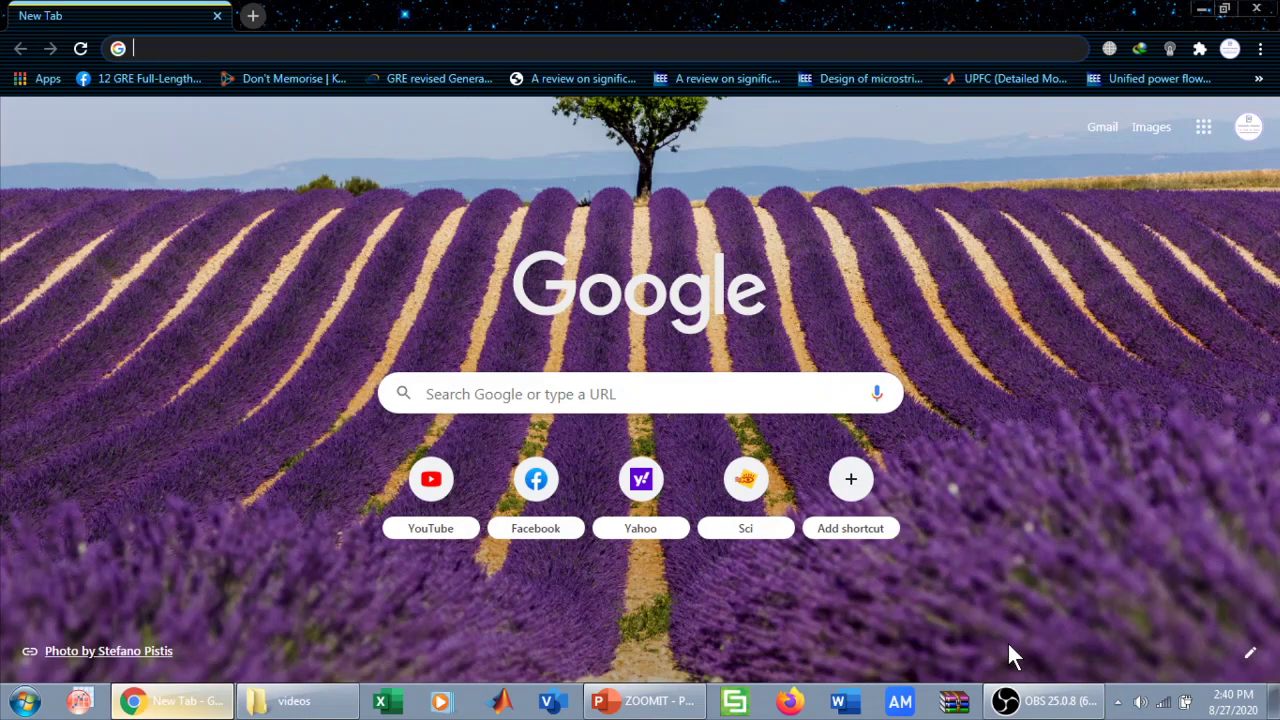
# - Search Chrome for 'zoomit app' and open the Microsoft Docs ZoomIt result
pyautogui.write('zoo')
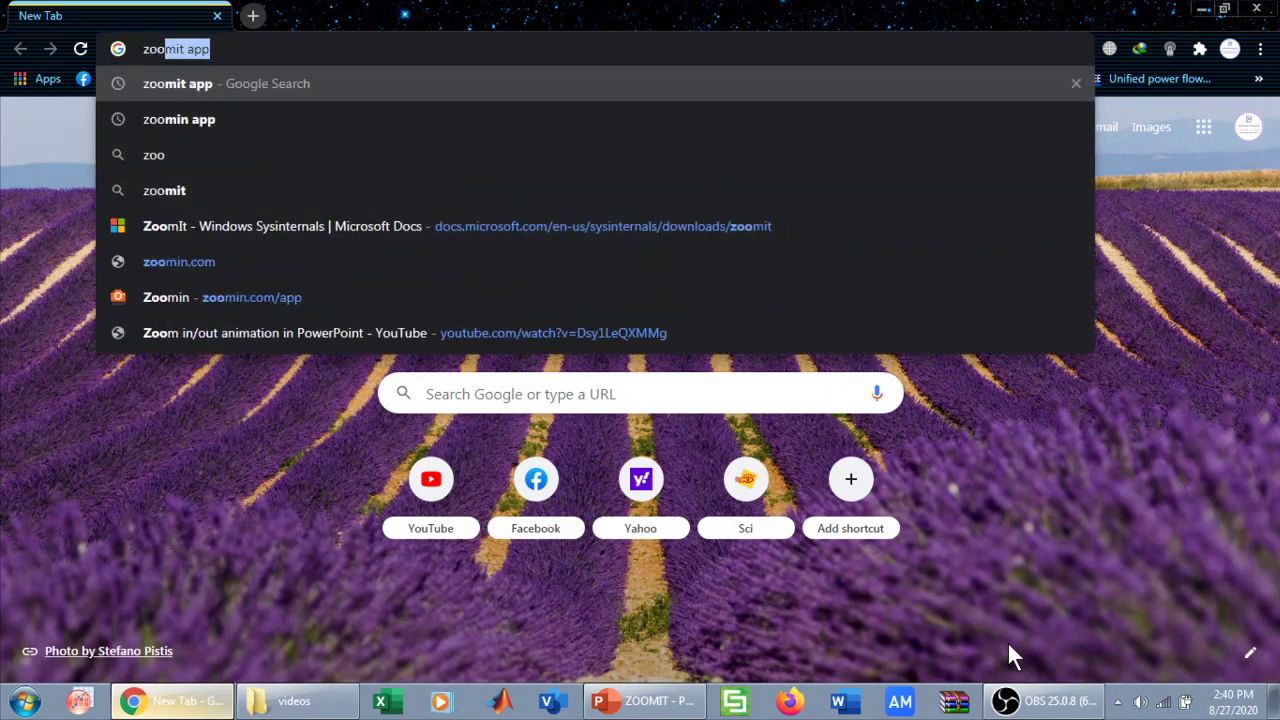
pyautogui.press('Return')
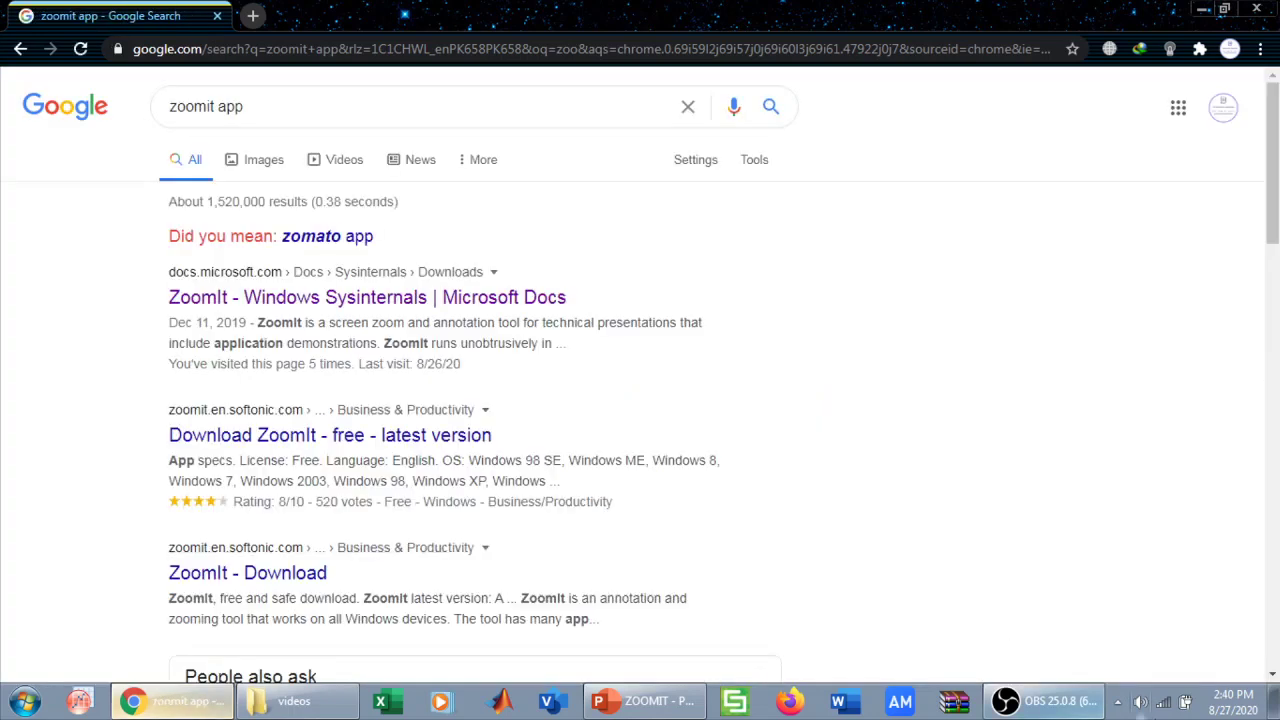
pyautogui.click(501, 298)
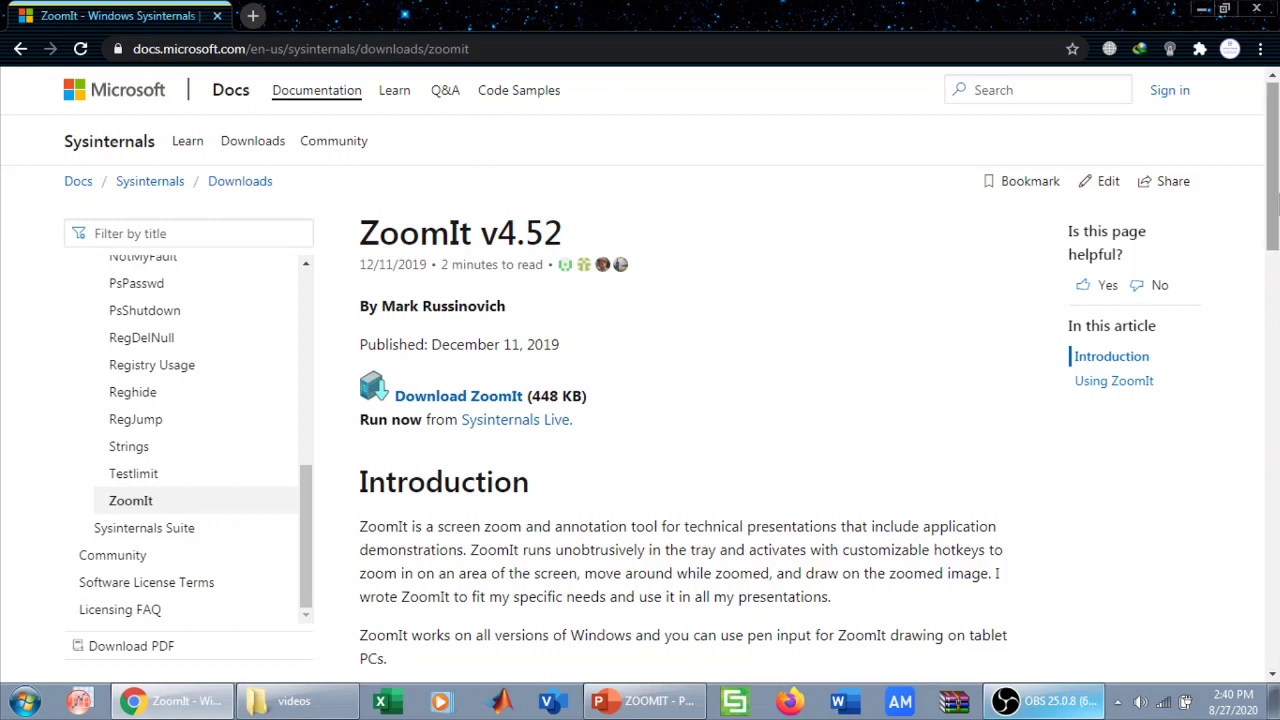
# - Scroll through the ZoomIt v4.52 page, then close Chrome
pyautogui.scroll(-2, 1272, 200)
pyautogui.scroll(-2, 1272, 200)
pyautogui.scroll(2, 1272, 200)
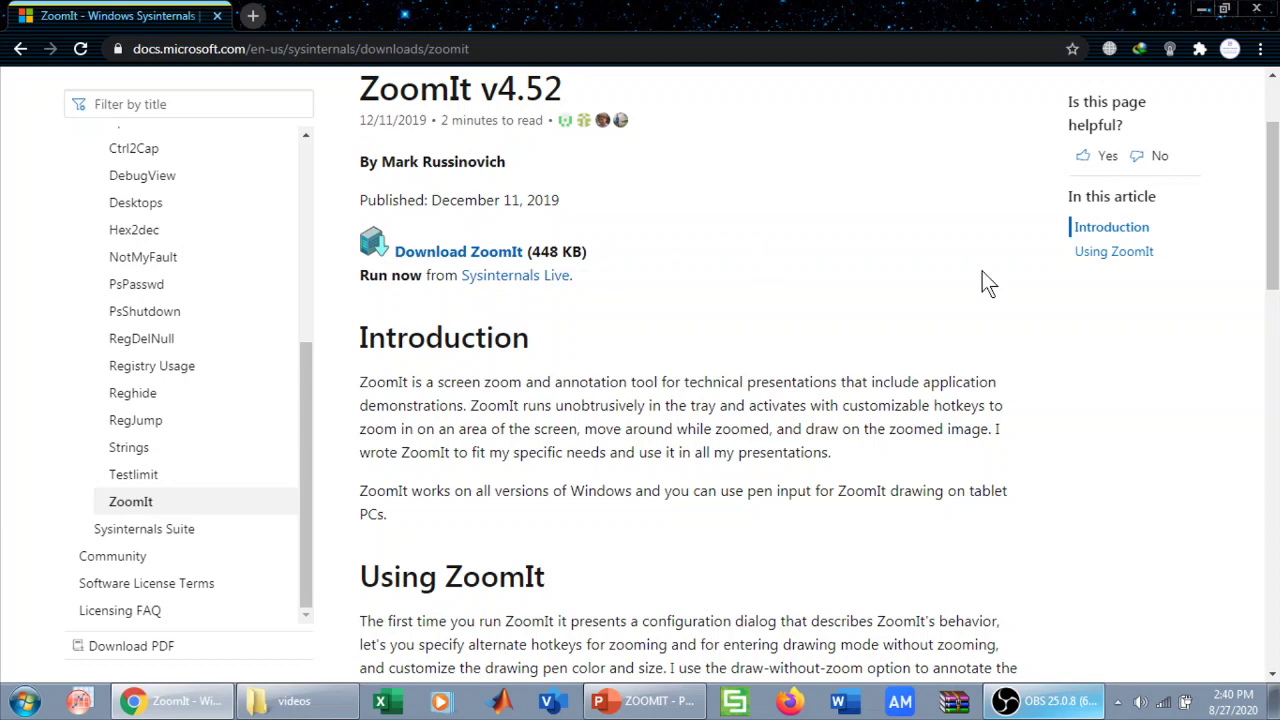
pyautogui.click(1273, 10)
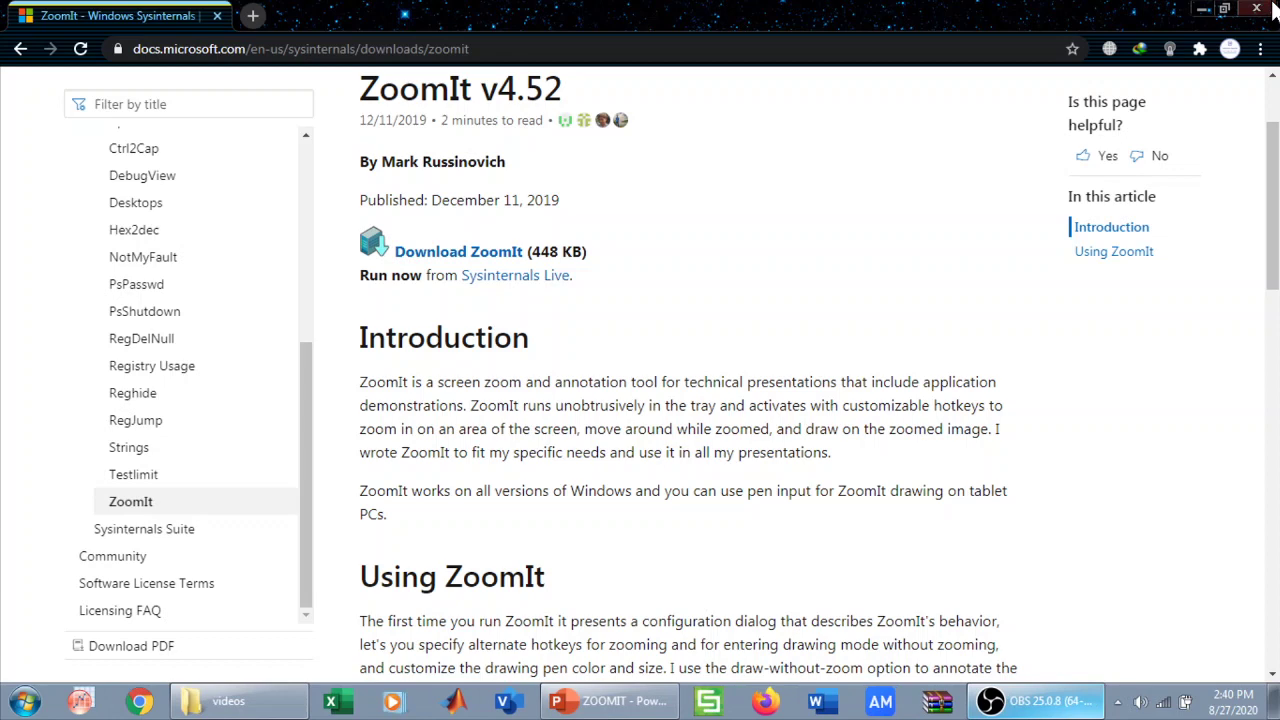
# - Check the tray's background apps, then show slide 2, 'Default Shortcut Keys for Zoomit App'
pyautogui.click(1118, 702)
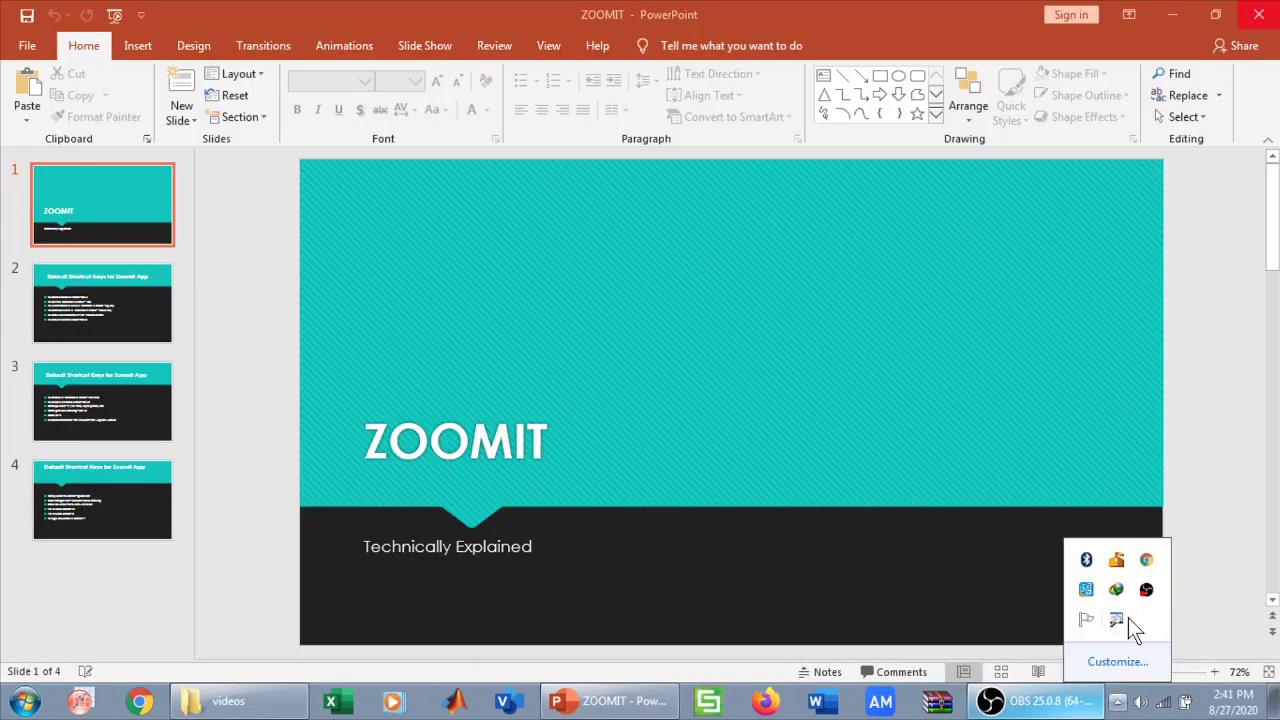
pyautogui.click(1190, 456)
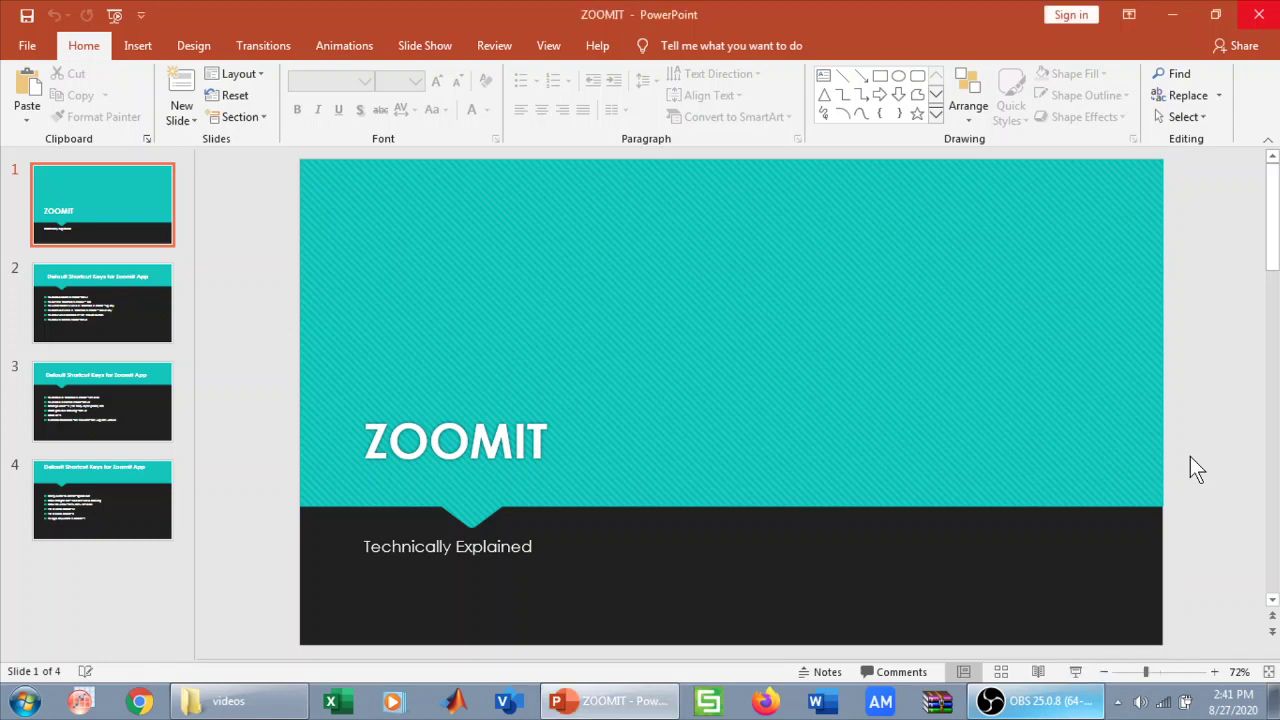
pyautogui.click(1273, 601)
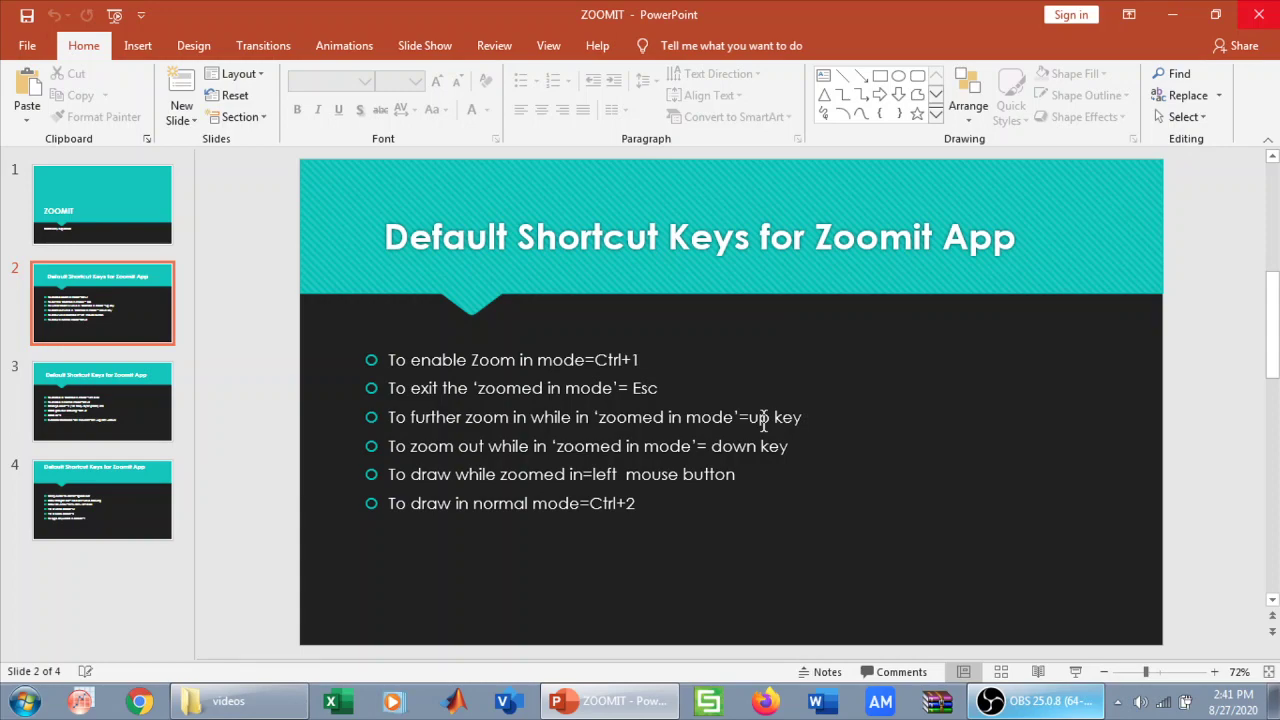
# - Toggle ZoomIt magnification twice with Ctrl+1 and Esc, finishing zoomed on slide 2's title
pyautogui.hotkey('ctrl', '1')
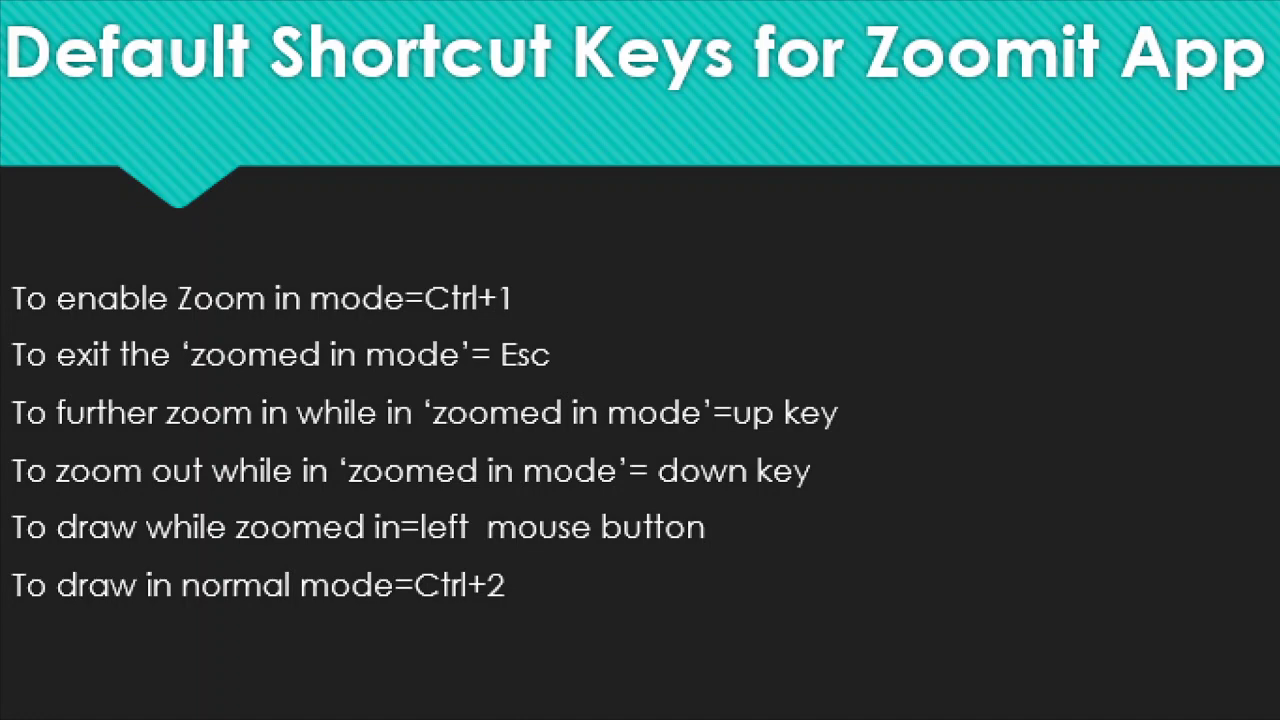
pyautogui.press('Escape')
pyautogui.press('Escape')
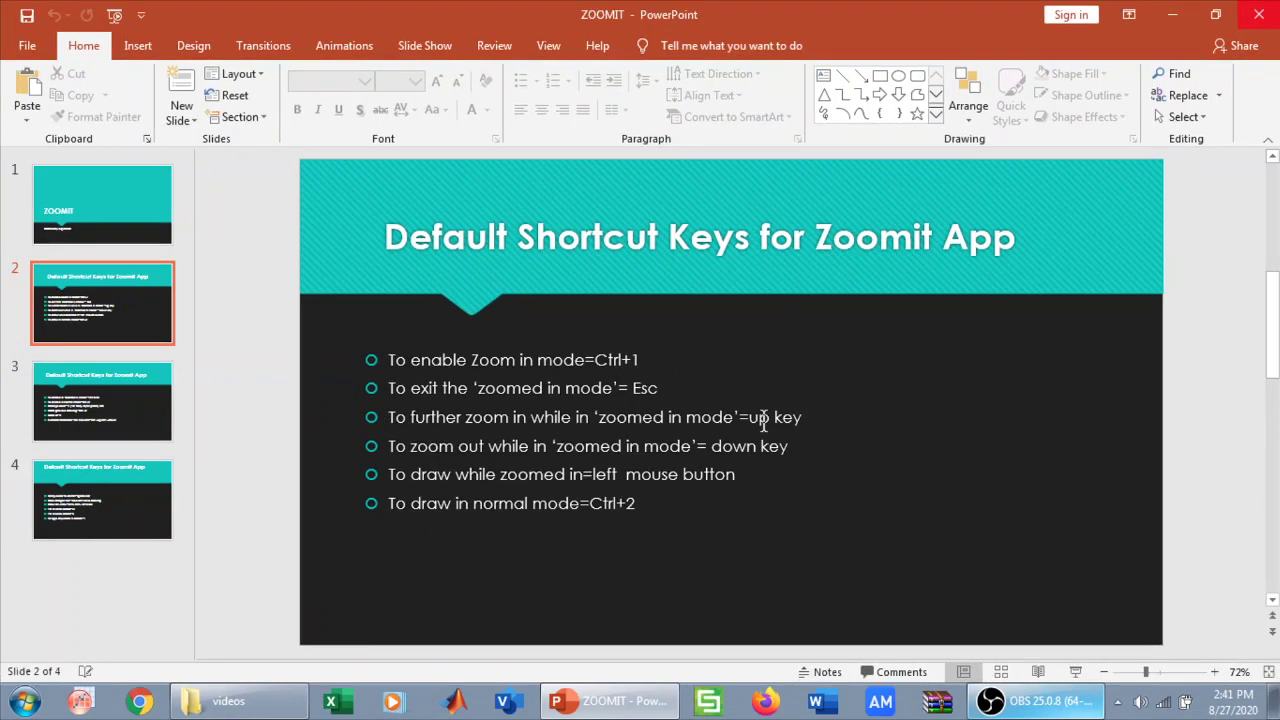
pyautogui.hotkey('ctrl', '1')
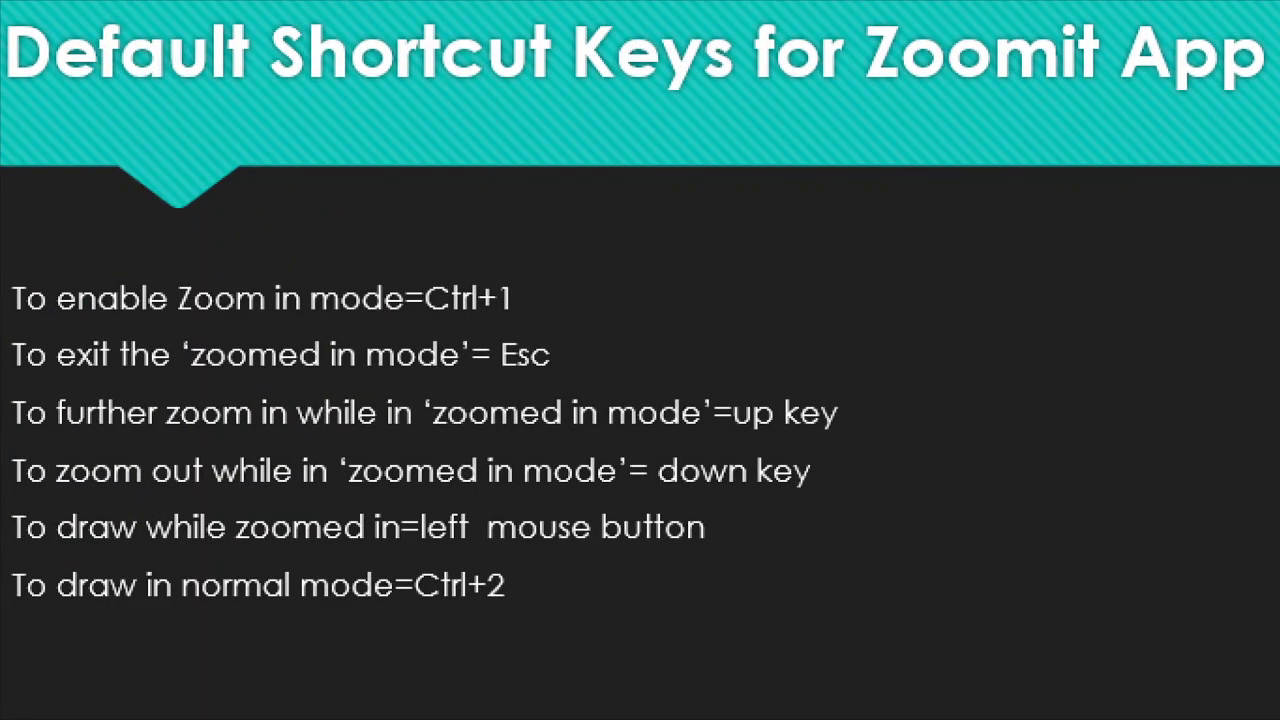
pyautogui.press('Escape')
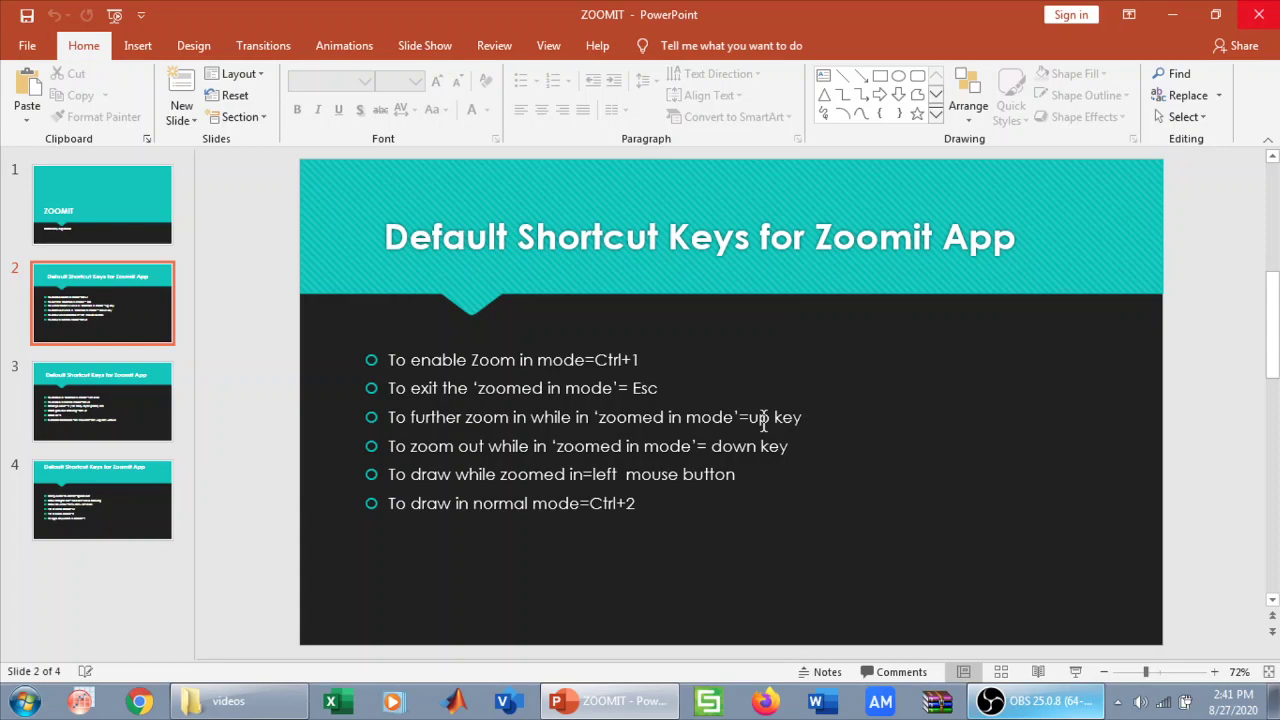
pyautogui.hotkey('ctrl', '1')
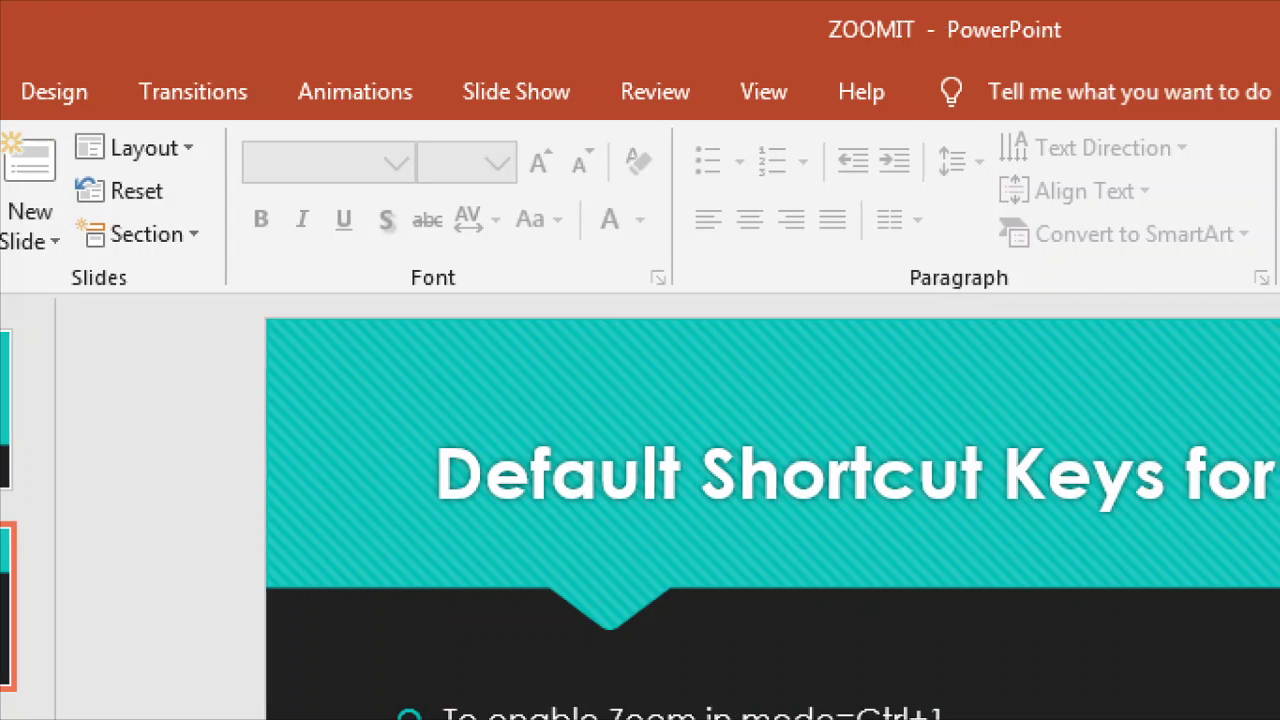
# - Zoom deeper into the window's top with the mouse wheel, then back out to the full list
pyautogui.scroll(2, 332, 10)
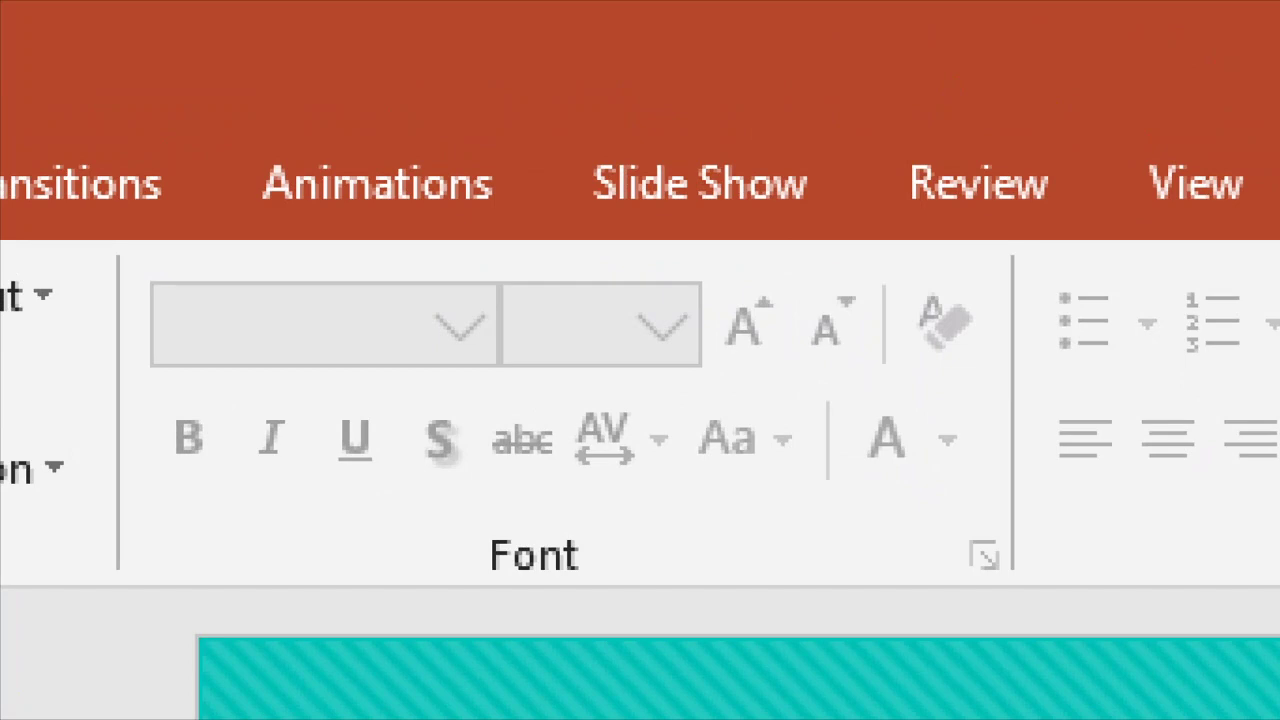
pyautogui.scroll(2, 331, 5)
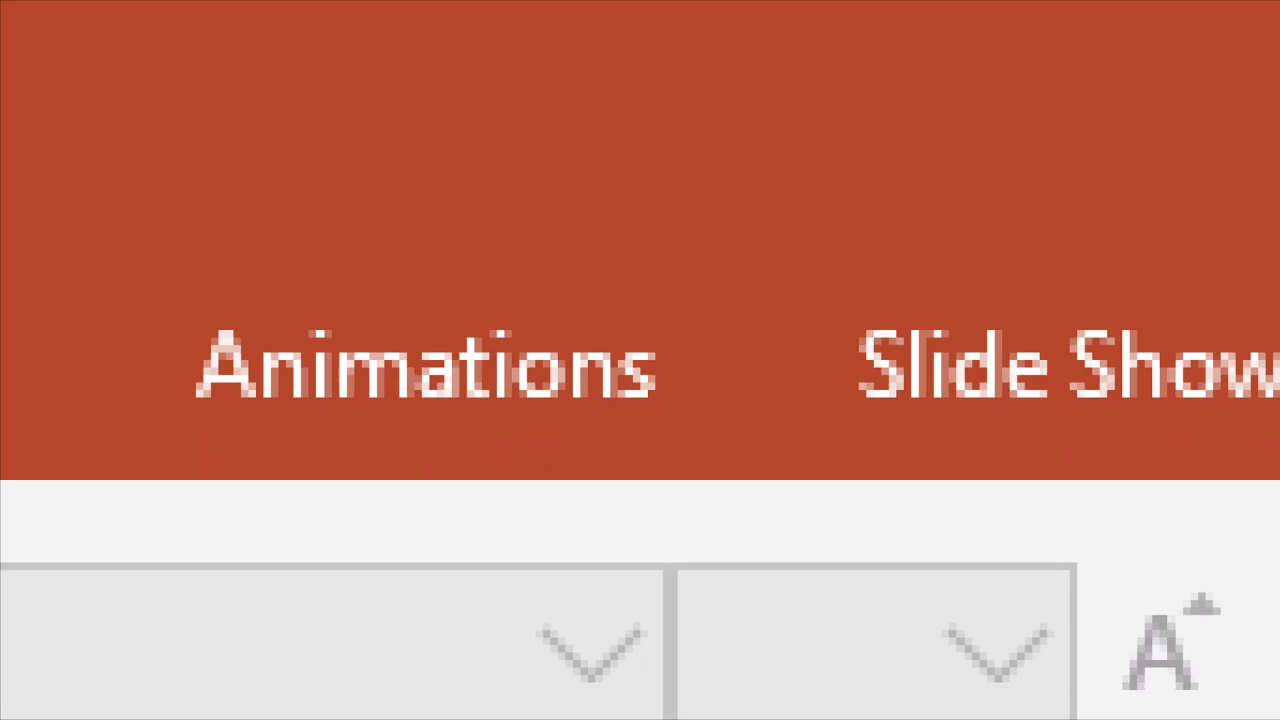
pyautogui.scroll(-2, 329, 3)
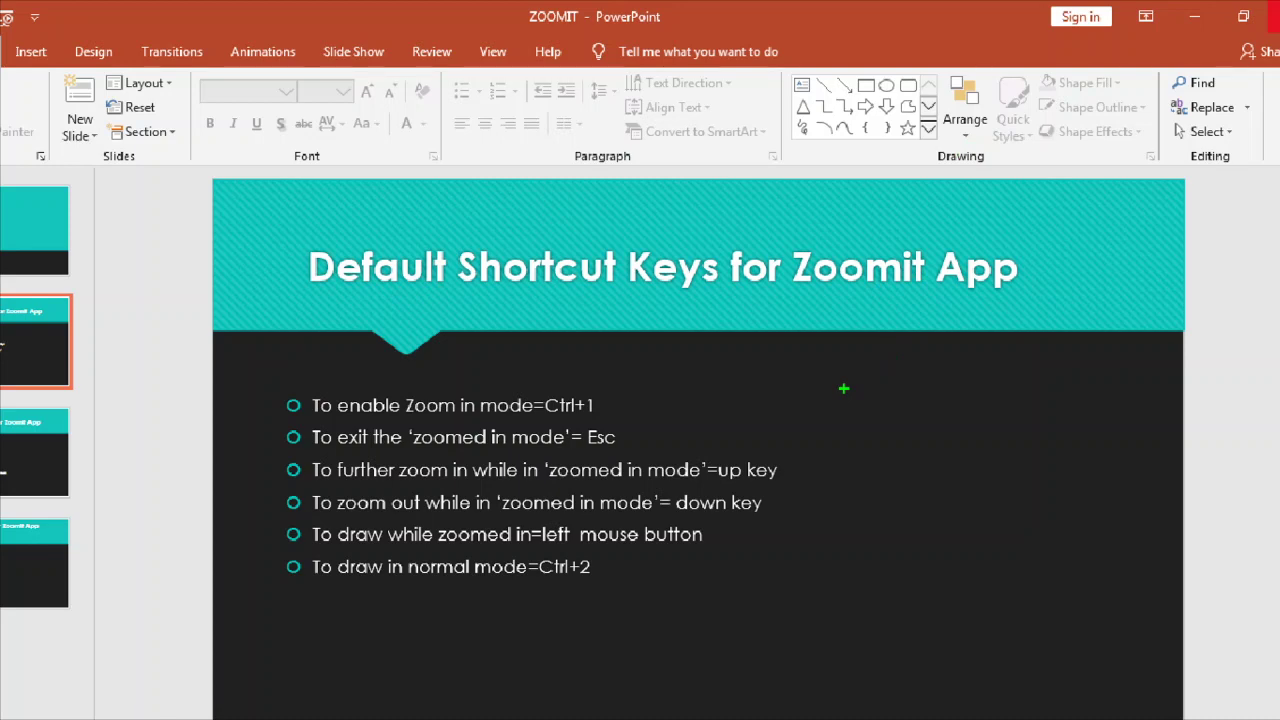
# - Draw green ticks and lines over the zoomed shortcut list, erase them with E, then exit with Esc
pyautogui.moveTo(830, 394); pyautogui.dragTo(833, 473)
pyautogui.moveTo(918, 410)
pyautogui.mouseDown()
pyautogui.moveTo(918, 386)
pyautogui.moveTo(918, 433)
pyautogui.mouseUp()
pyautogui.moveTo(820, 531); pyautogui.dragTo(928, 530)
pyautogui.moveTo(613, 397); pyautogui.dragTo(707, 353)
pyautogui.moveTo(763, 497); pyautogui.dragTo(818, 483)
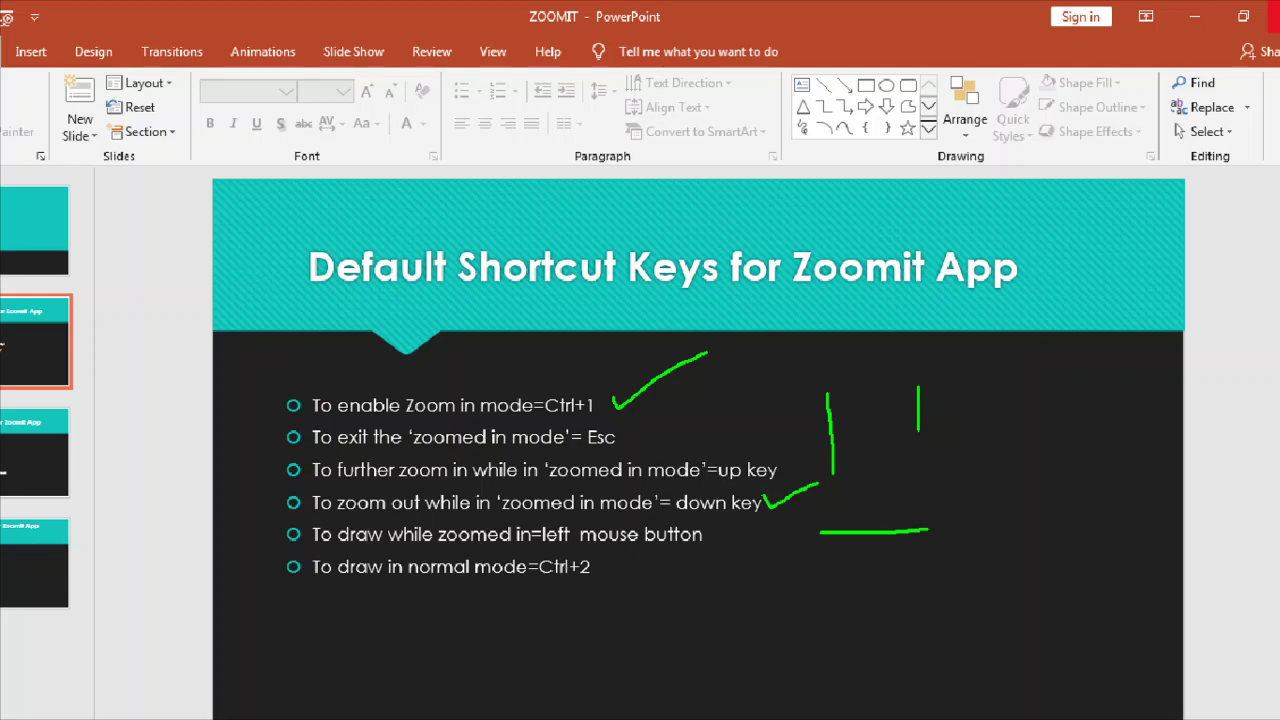
pyautogui.moveTo(1029, 428)
pyautogui.mouseDown()
pyautogui.moveTo(1015, 492)
pyautogui.moveTo(952, 618)
pyautogui.mouseUp()
pyautogui.moveTo(842, 618); pyautogui.dragTo(931, 637)
pyautogui.moveTo(1107, 327); pyautogui.dragTo(1062, 355)
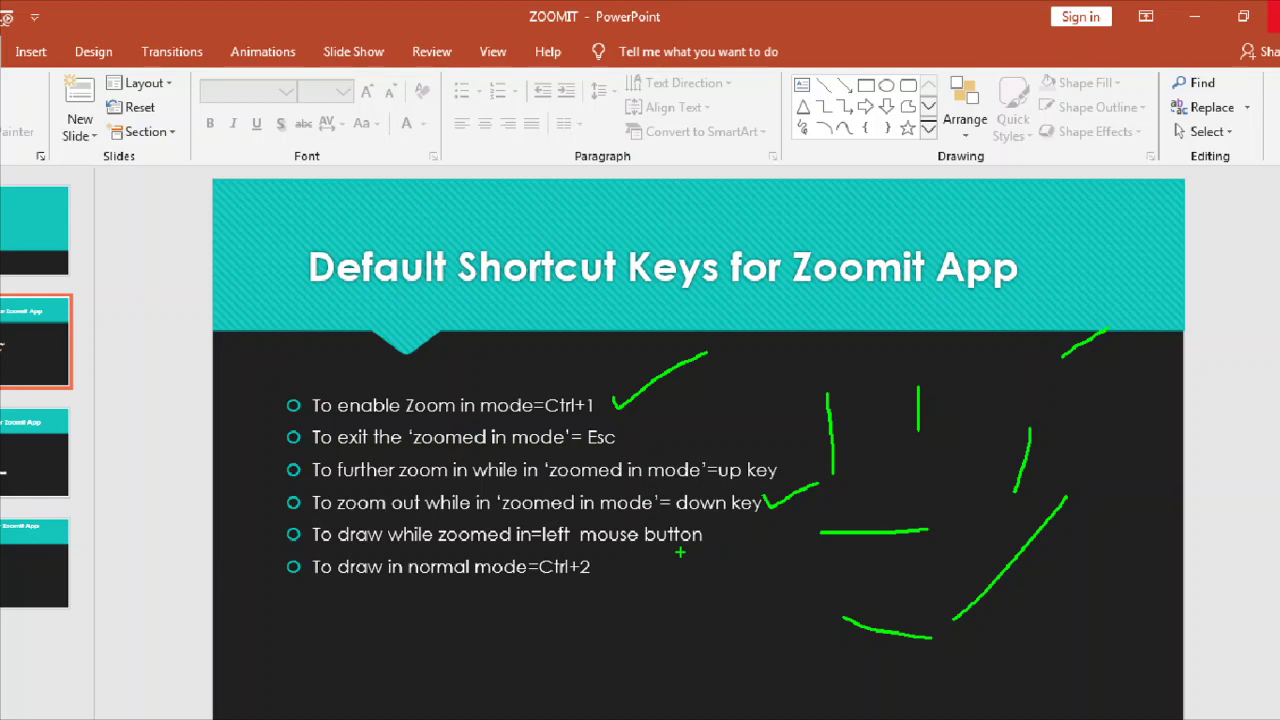
pyautogui.press('e')
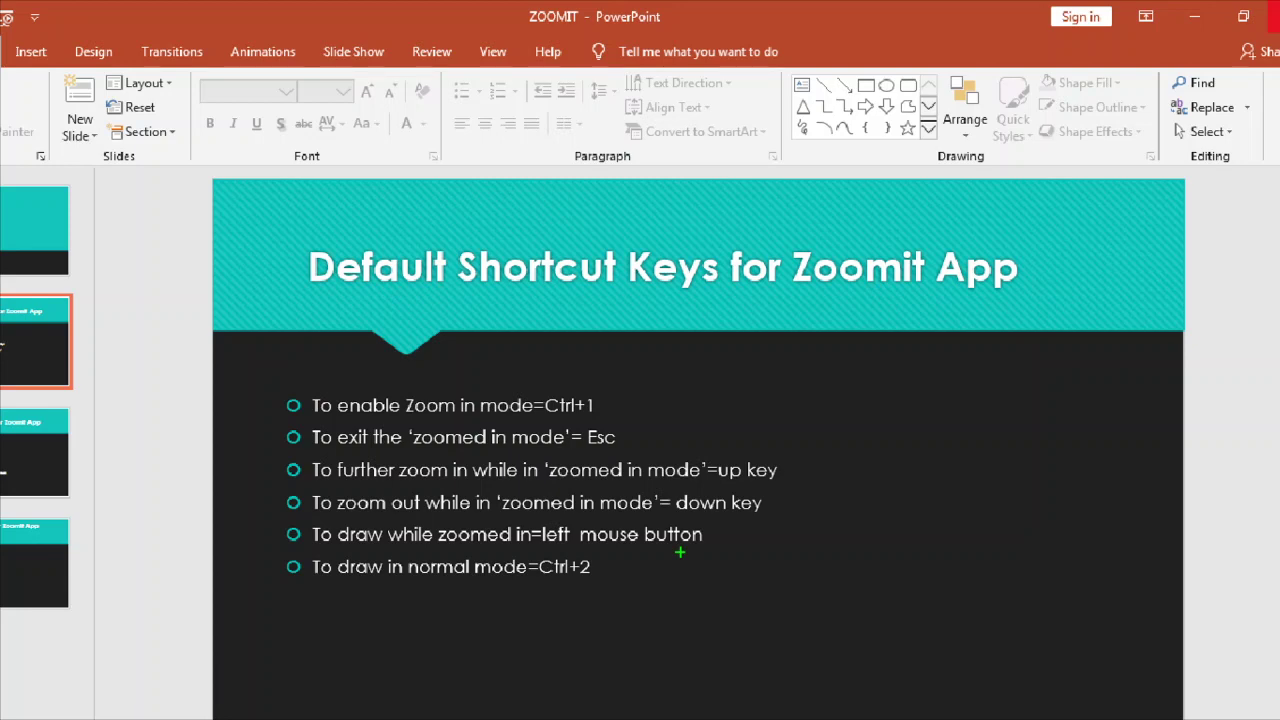
pyautogui.press('Escape')
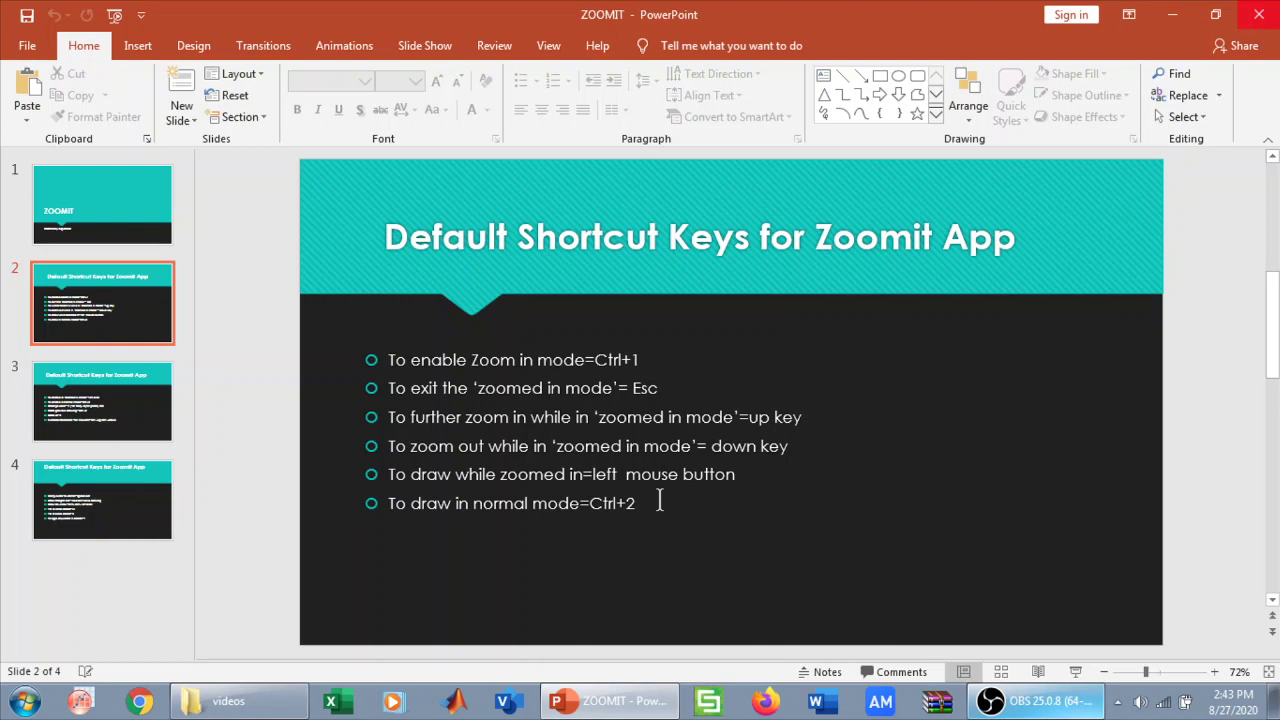
# - With Ctrl+2, draw a green line, underline Transitions and tick Ctrl+1 on the unzoomed slide
pyautogui.hotkey('ctrl', '2')
pyautogui.moveTo(866, 458); pyautogui.dragTo(867, 496)
pyautogui.moveTo(236, 58); pyautogui.dragTo(368, 57)
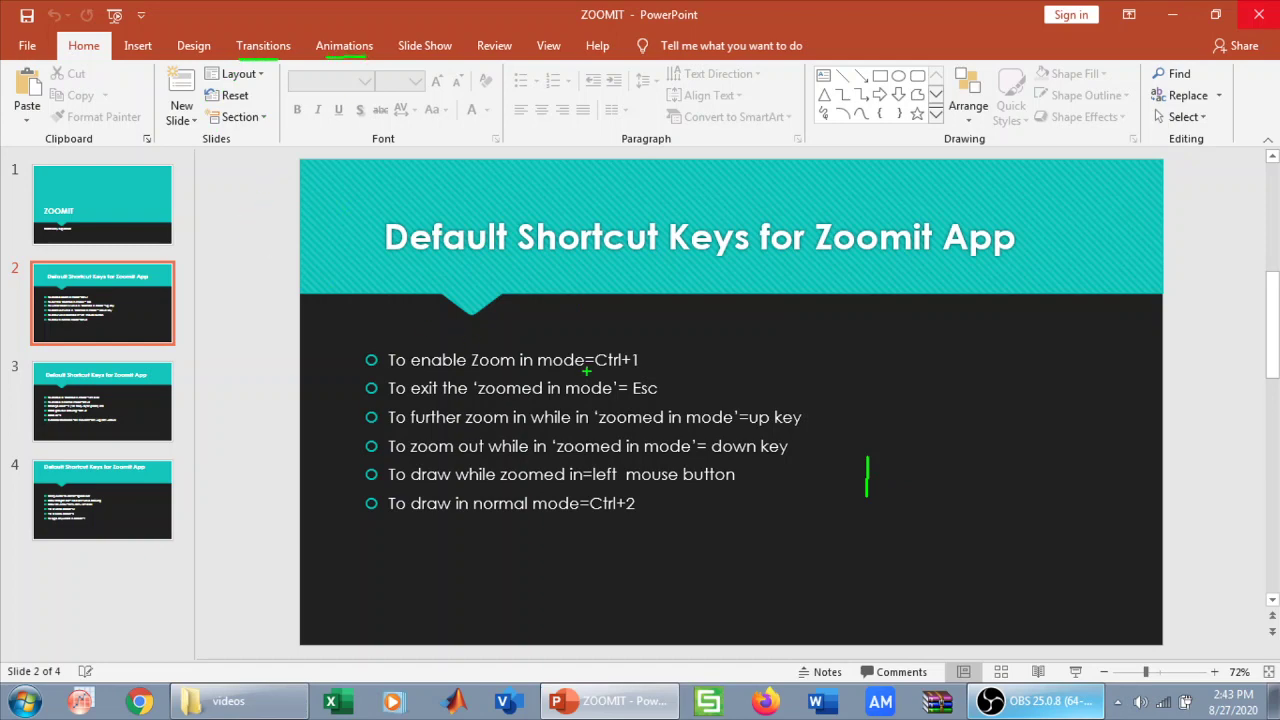
pyautogui.moveTo(645, 353); pyautogui.dragTo(676, 345)
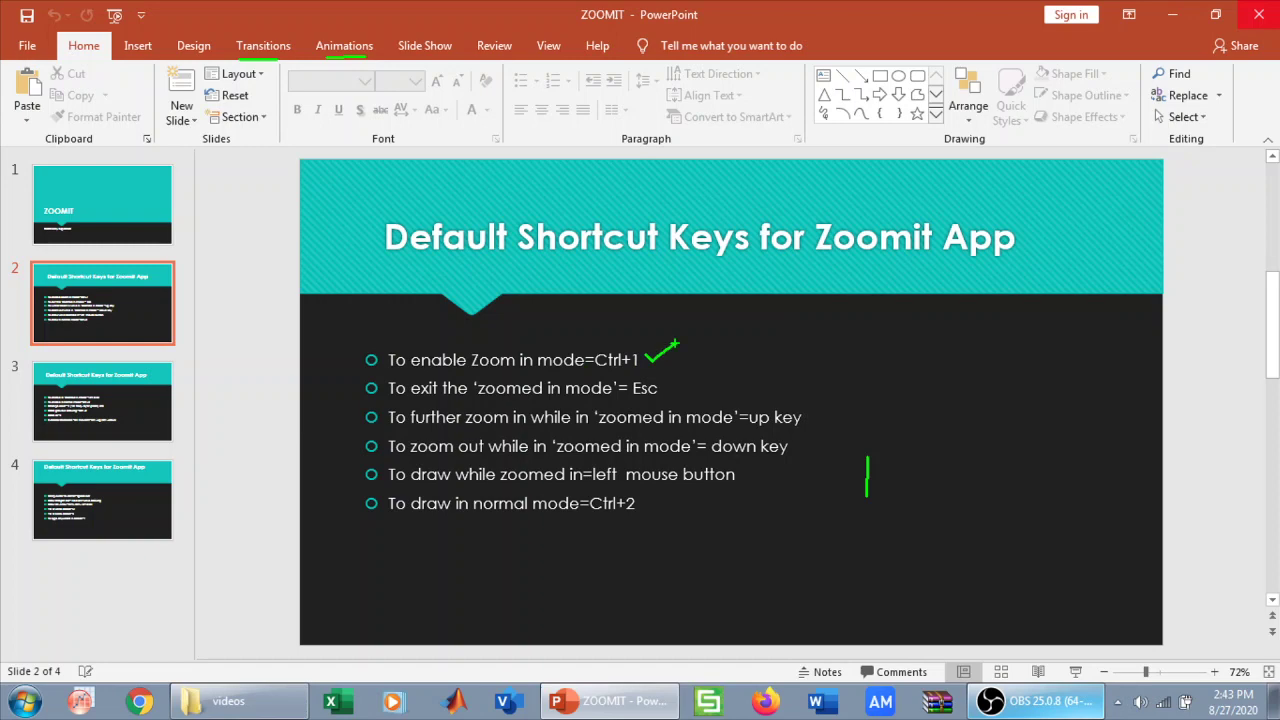